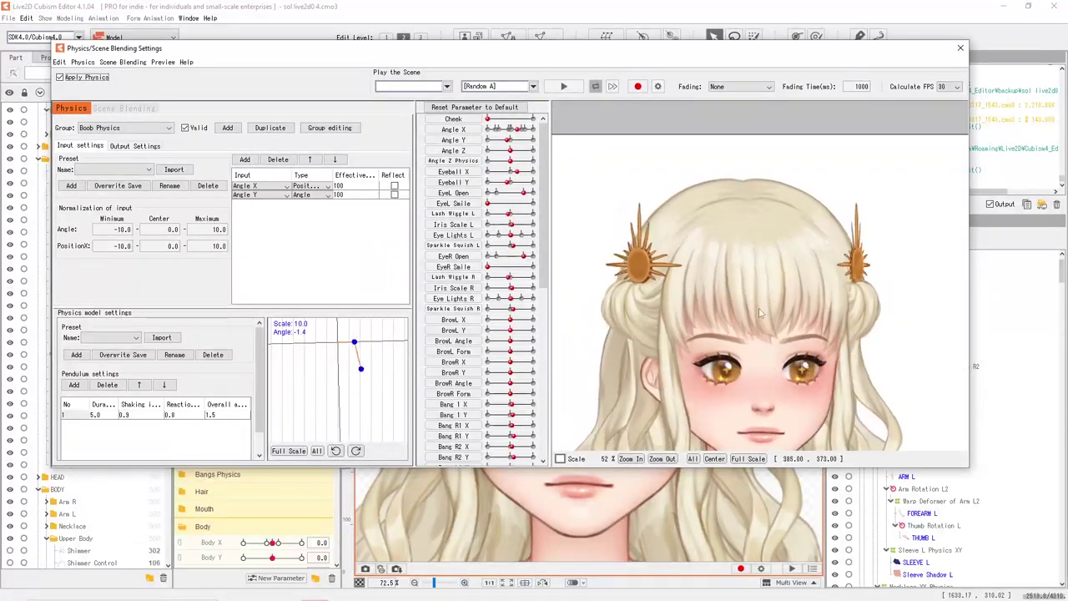
Examine how the bangs shimmer and hair react to head movement in the physics preview.
{"action": "scroll", "coordinate": [767, 309], "scroll_direction": "up", "scroll_amount": 3}
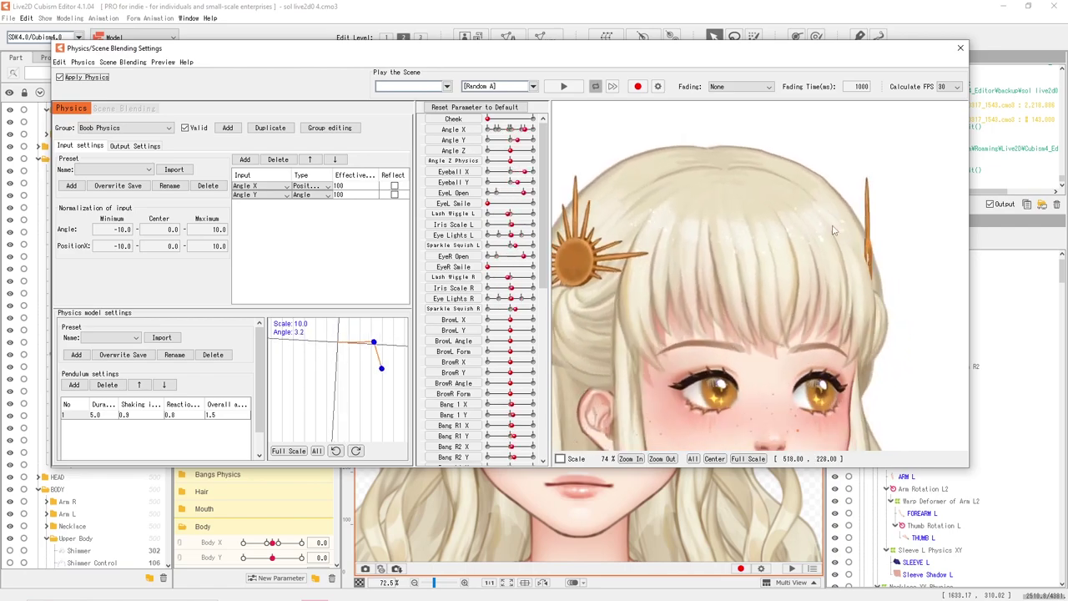
{"action": "scroll", "coordinate": [801, 275], "scroll_direction": "down", "scroll_amount": 2}
{"action": "scroll", "coordinate": [703, 373], "scroll_direction": "down", "scroll_amount": 1}
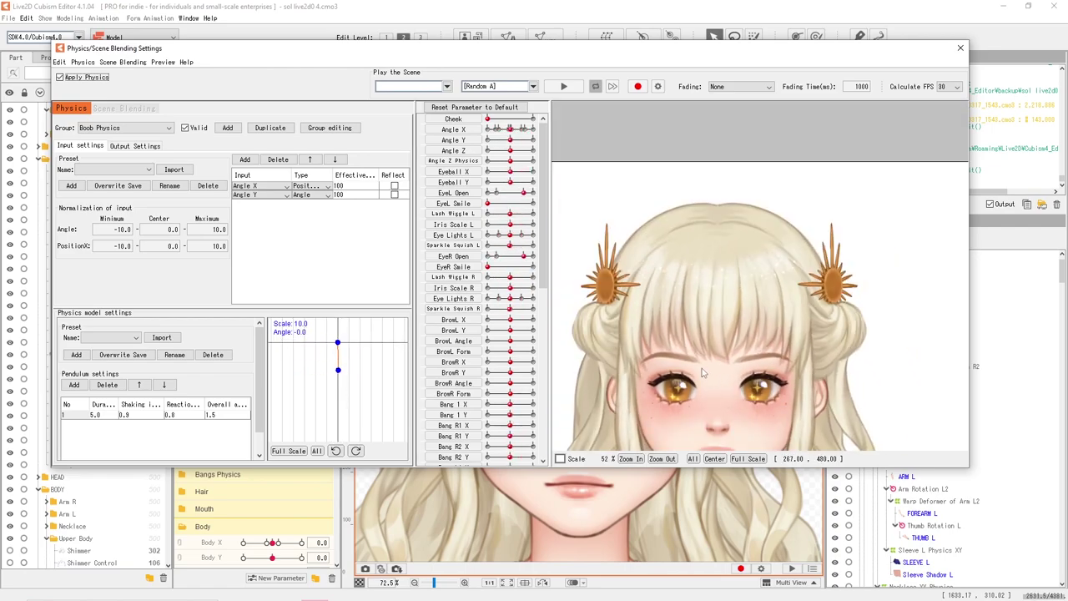
{"action": "scroll", "coordinate": [751, 361], "scroll_direction": "up", "scroll_amount": 3}
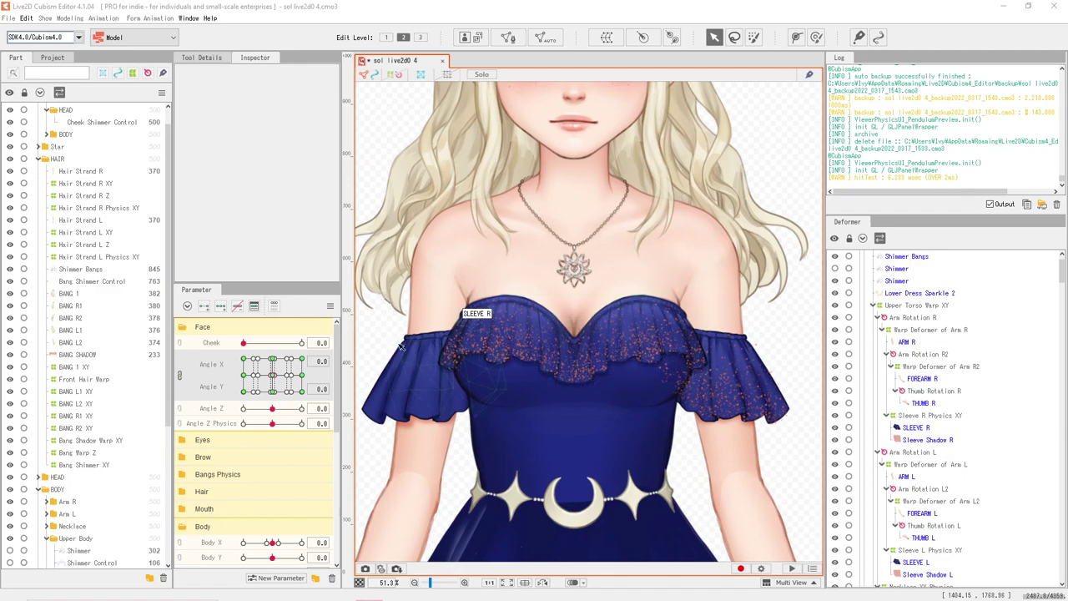
Find and select the Boob Ruffle Shine Control art mesh among the overlapping bodice layers.
{"action": "left_click", "coordinate": [537, 358]}
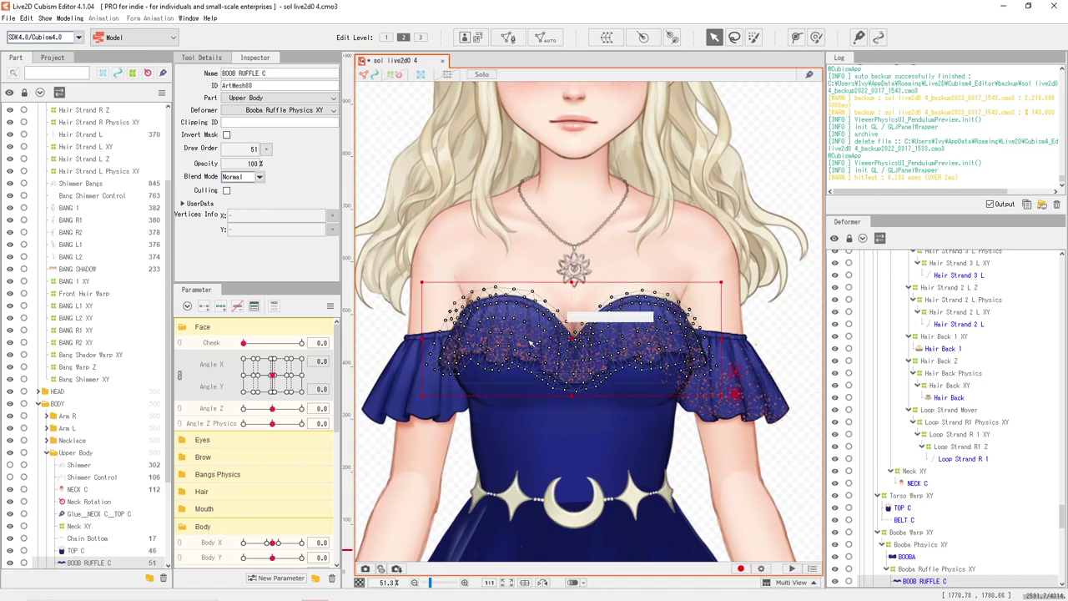
{"action": "scroll", "coordinate": [530, 348], "scroll_direction": "up", "scroll_amount": 2}
{"action": "left_click_drag", "start_coordinate": [564, 358], "coordinate": [566, 343]}
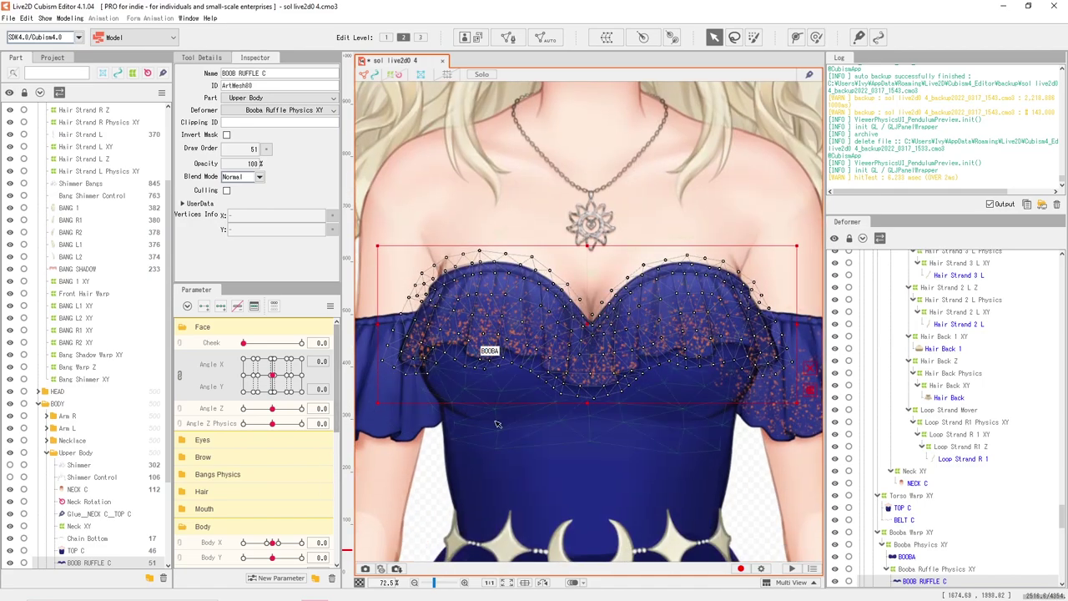
{"action": "left_click", "coordinate": [489, 350]}
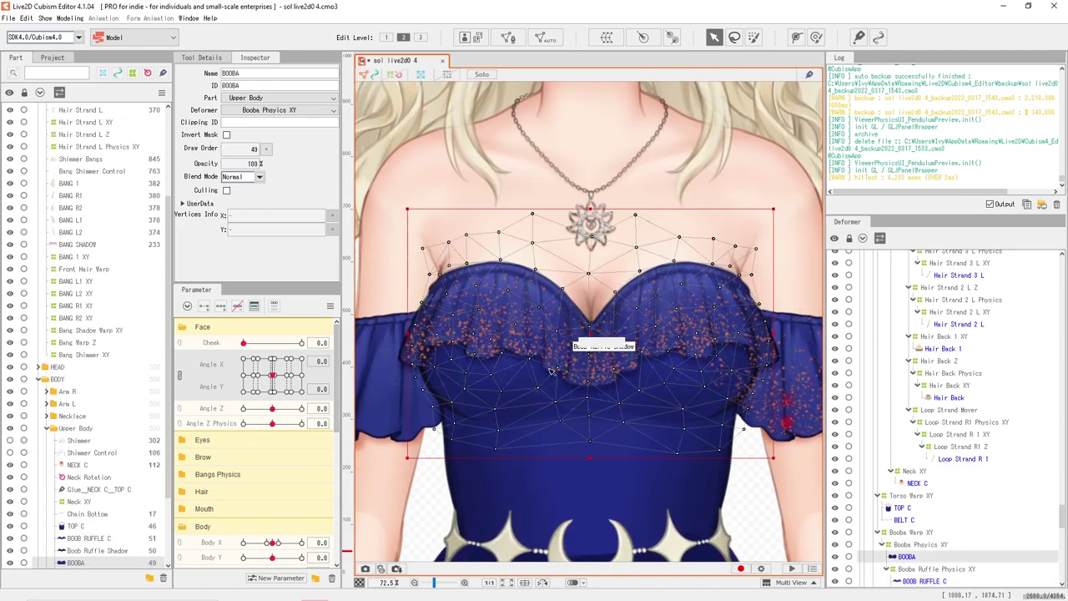
{"action": "left_click", "coordinate": [407, 359]}
{"action": "left_click", "coordinate": [402, 314]}
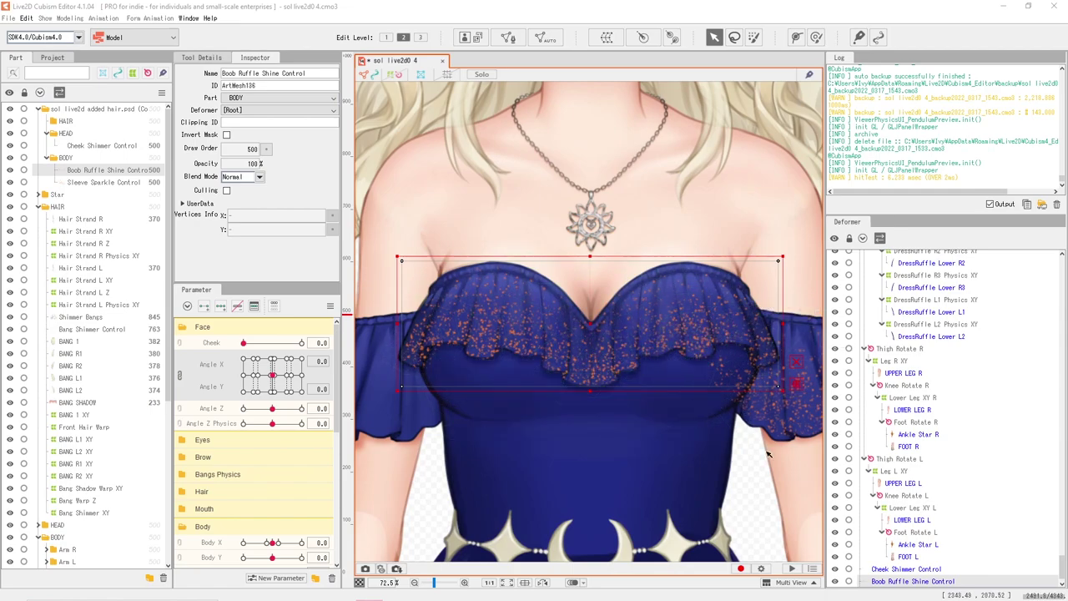
{"action": "mouse_move", "coordinate": [748, 433]}
{"action": "left_mouse_down"}
{"action": "mouse_move", "coordinate": [743, 416]}
{"action": "mouse_move", "coordinate": [739, 425]}
{"action": "left_mouse_up"}
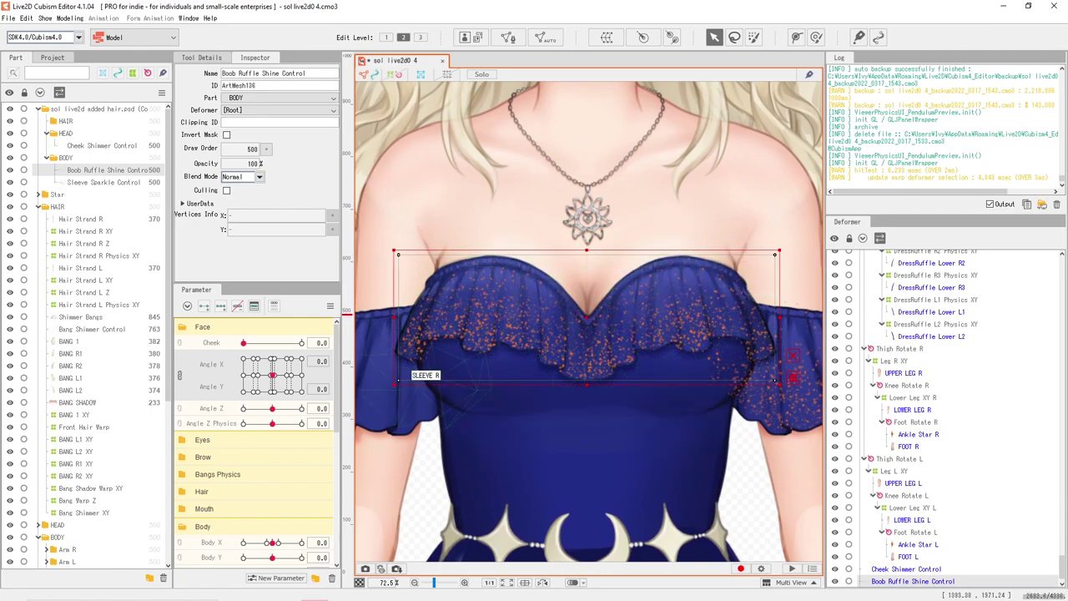
Manually mesh the Boob Ruffle Shine Control with points around and inside the orange speckled area, auto-connect them and accept the mesh.
{"action": "left_click", "coordinate": [409, 288]}
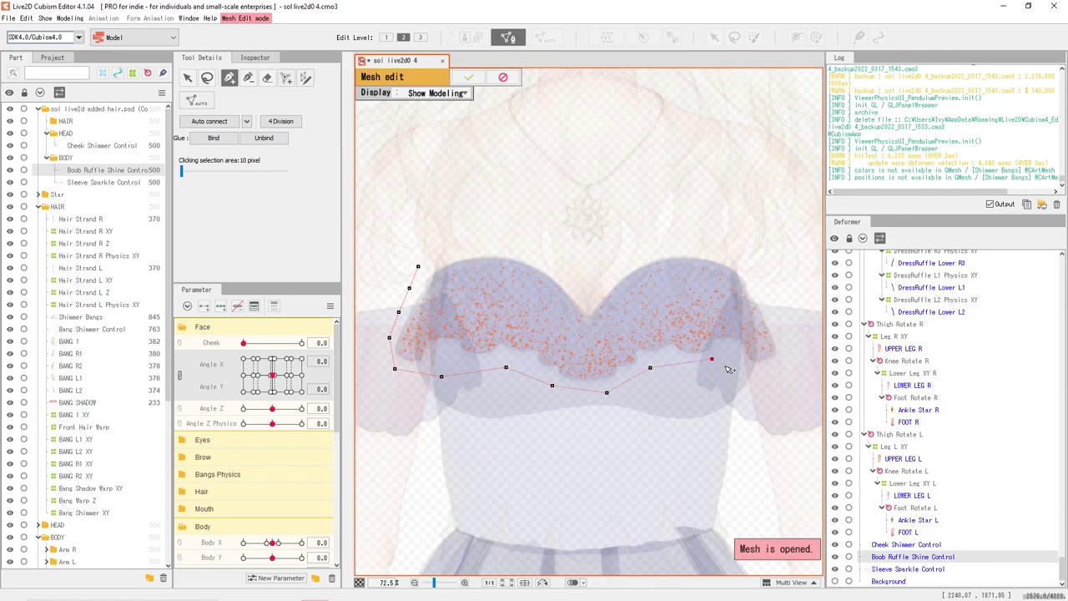
{"action": "left_click", "coordinate": [449, 280]}
{"action": "left_click", "coordinate": [494, 281]}
{"action": "left_click", "coordinate": [533, 285]}
{"action": "left_click", "coordinate": [589, 303]}
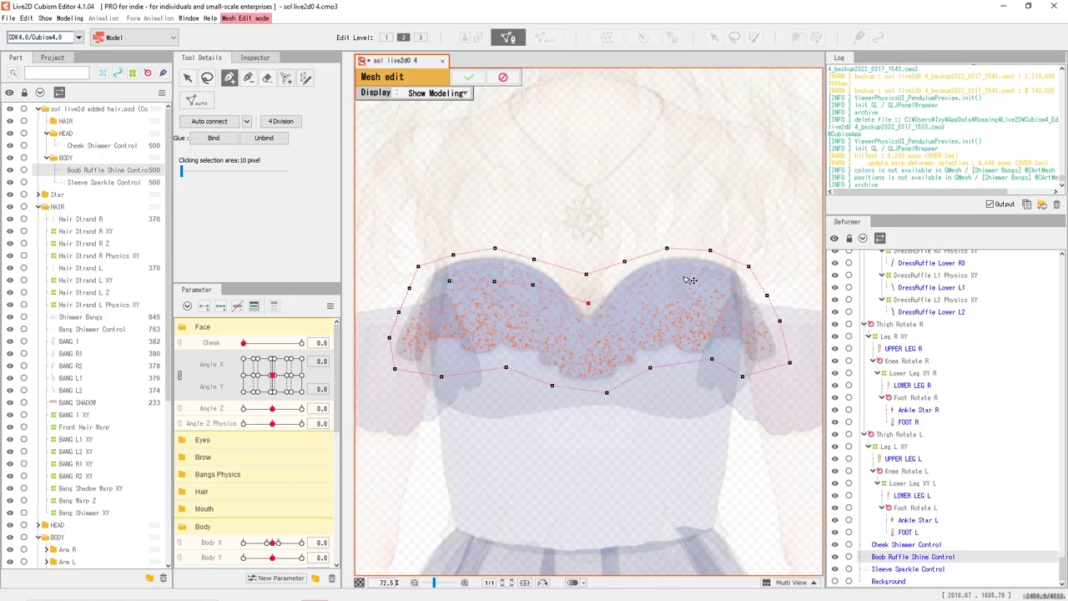
{"action": "left_click", "coordinate": [630, 287]}
{"action": "left_click", "coordinate": [681, 282]}
{"action": "left_click", "coordinate": [721, 285]}
{"action": "left_click", "coordinate": [443, 314]}
{"action": "left_click", "coordinate": [209, 121]}
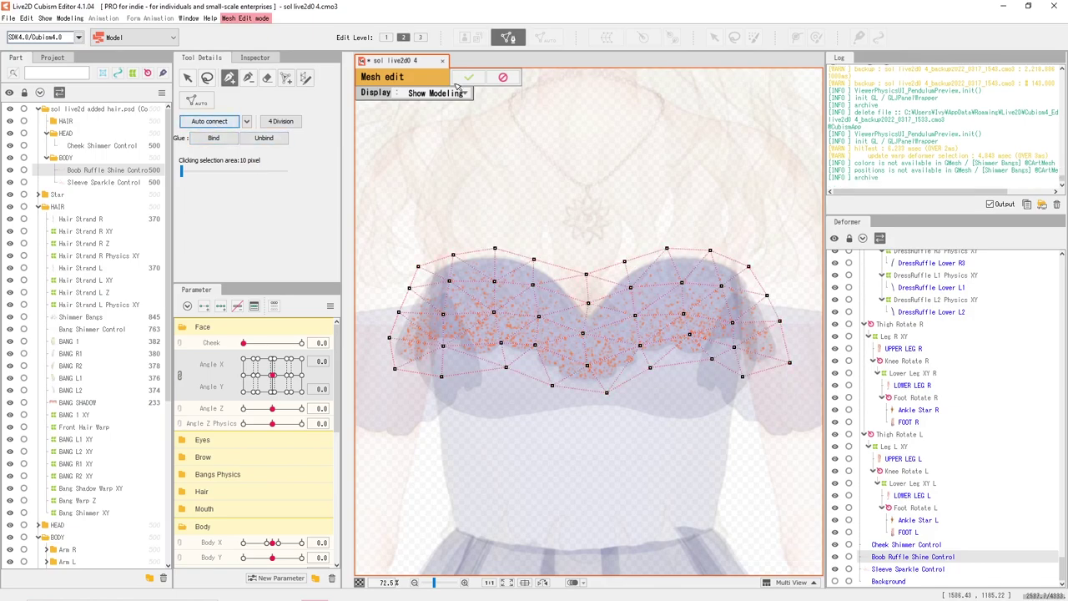
{"action": "left_click", "coordinate": [469, 77]}
Parent Boob Ruffle Shine Control to the Booba Ruffle Physics XY deformer and link Body X with Body Y to check the ruffle's movement.
{"action": "scroll", "coordinate": [914, 454], "scroll_direction": "up", "scroll_amount": 10}
{"action": "left_click_drag", "start_coordinate": [900, 556], "coordinate": [922, 362]}
{"action": "left_click", "coordinate": [180, 550]}
{"action": "scroll", "coordinate": [179, 550], "scroll_direction": "down", "scroll_amount": 3}
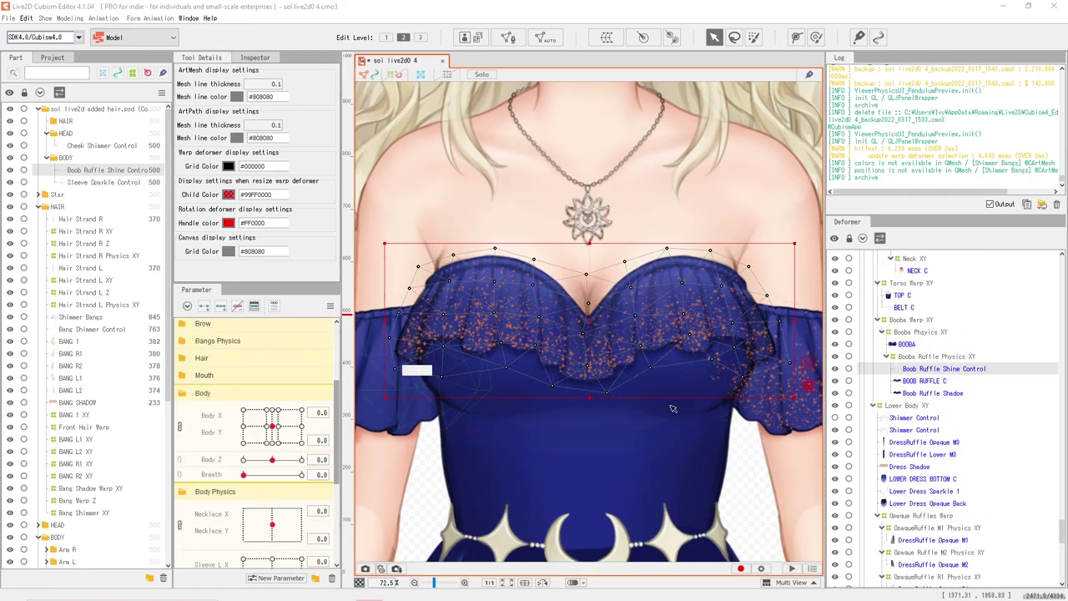
{"action": "left_click", "coordinate": [926, 381]}
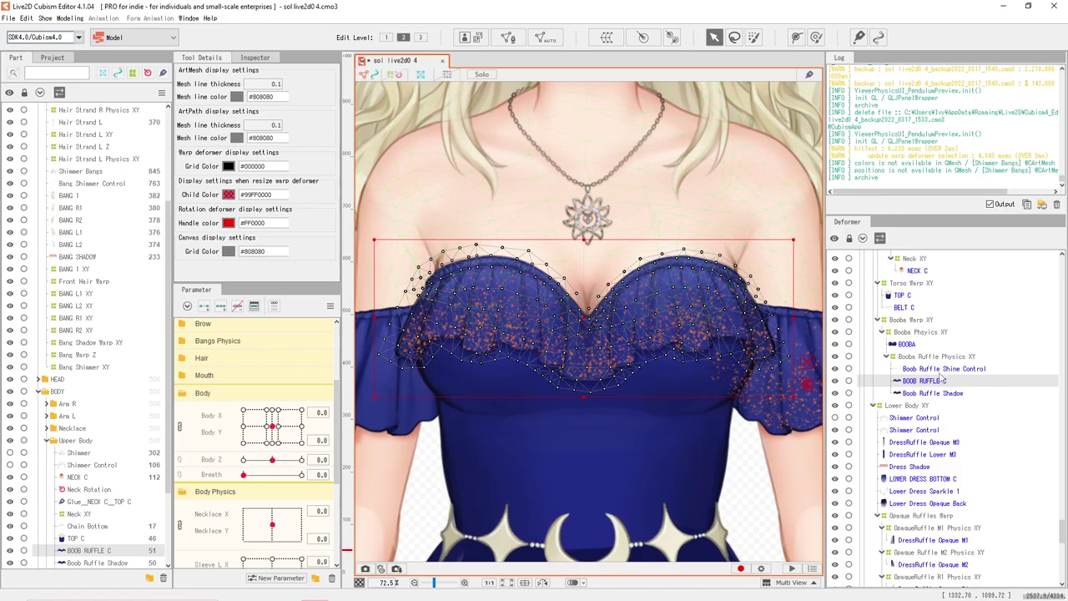
{"action": "mouse_move", "coordinate": [272, 425]}
{"action": "left_mouse_down"}
{"action": "mouse_move", "coordinate": [292, 424]}
{"action": "mouse_move", "coordinate": [227, 430]}
{"action": "mouse_move", "coordinate": [292, 422]}
{"action": "mouse_move", "coordinate": [272, 425]}
{"action": "left_mouse_up"}
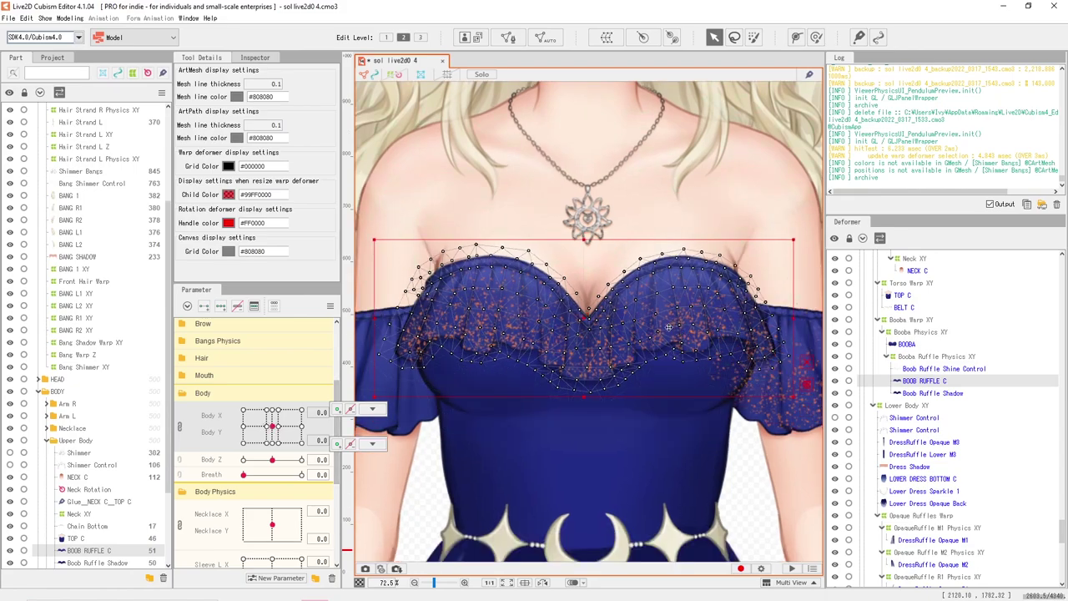
Set the Boob Ruffle Shine Control's opacity to 0% and select its ID, ArtMesh136.
{"action": "left_click", "coordinate": [953, 371]}
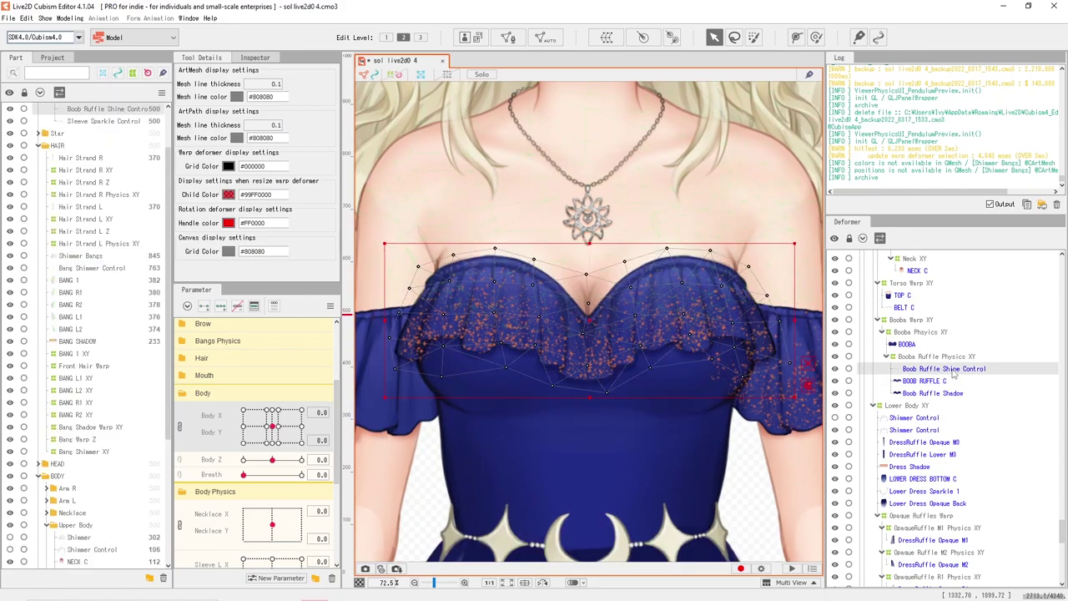
{"action": "left_click", "coordinate": [258, 57]}
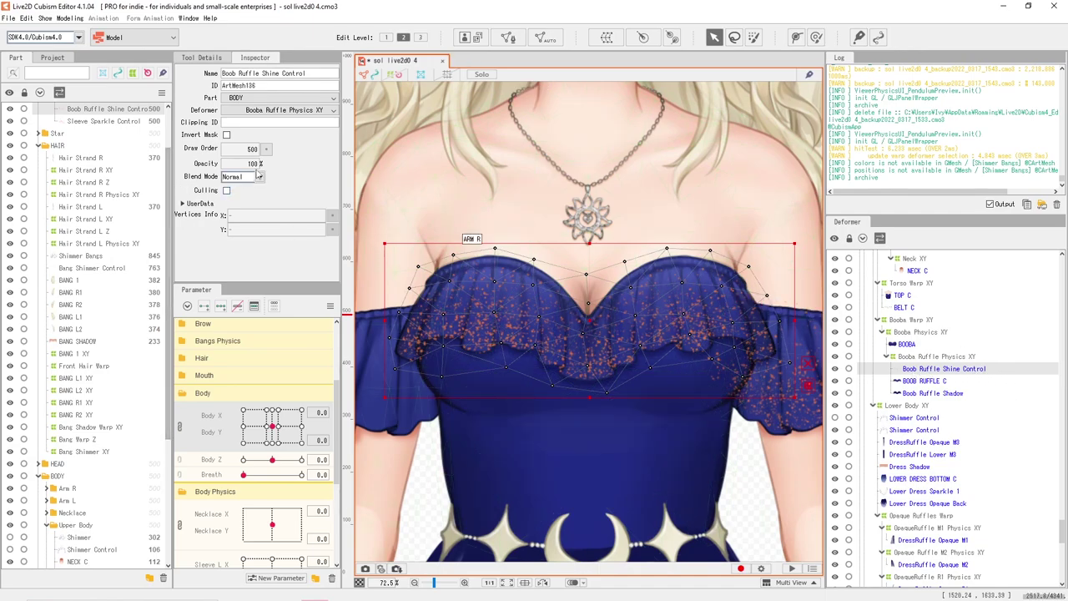
{"action": "left_click_drag", "start_coordinate": [254, 165], "coordinate": [171, 164]}
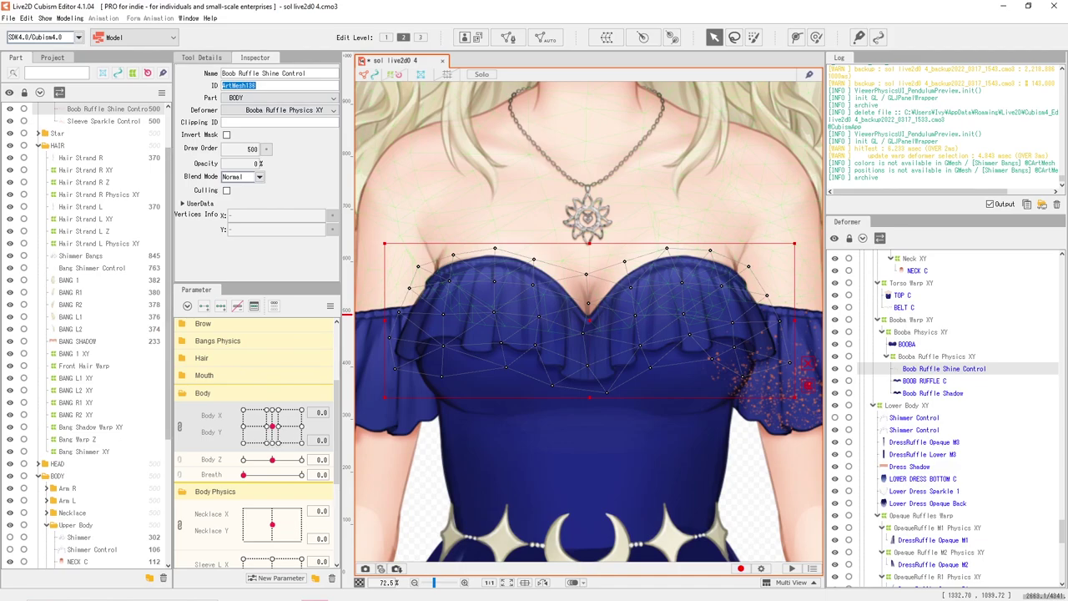
{"action": "scroll", "coordinate": [474, 323], "scroll_direction": "down", "scroll_amount": 2}
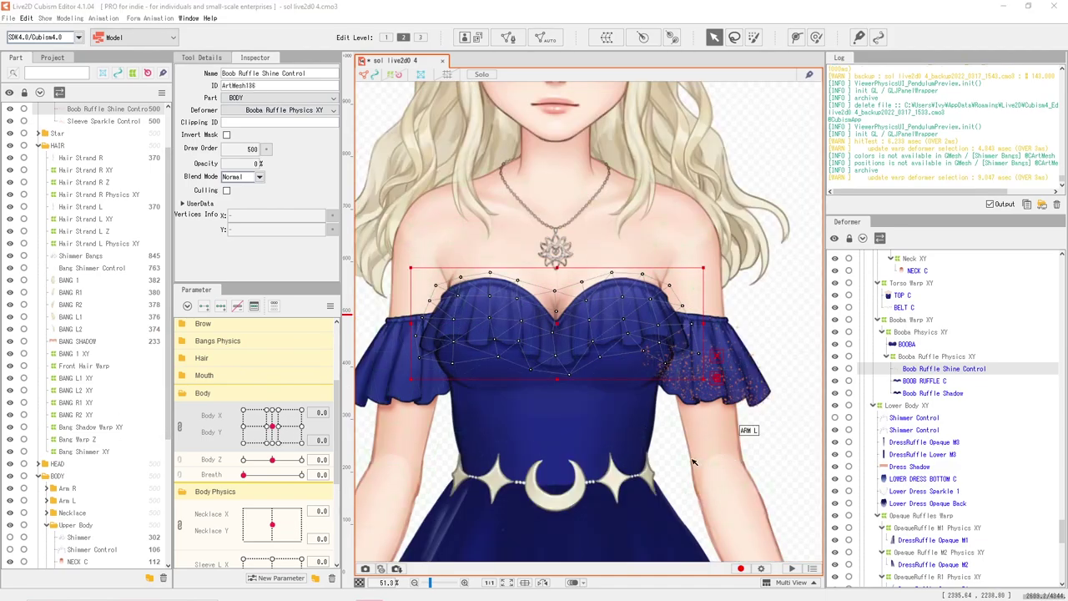
{"action": "left_click_drag", "start_coordinate": [669, 452], "coordinate": [689, 442]}
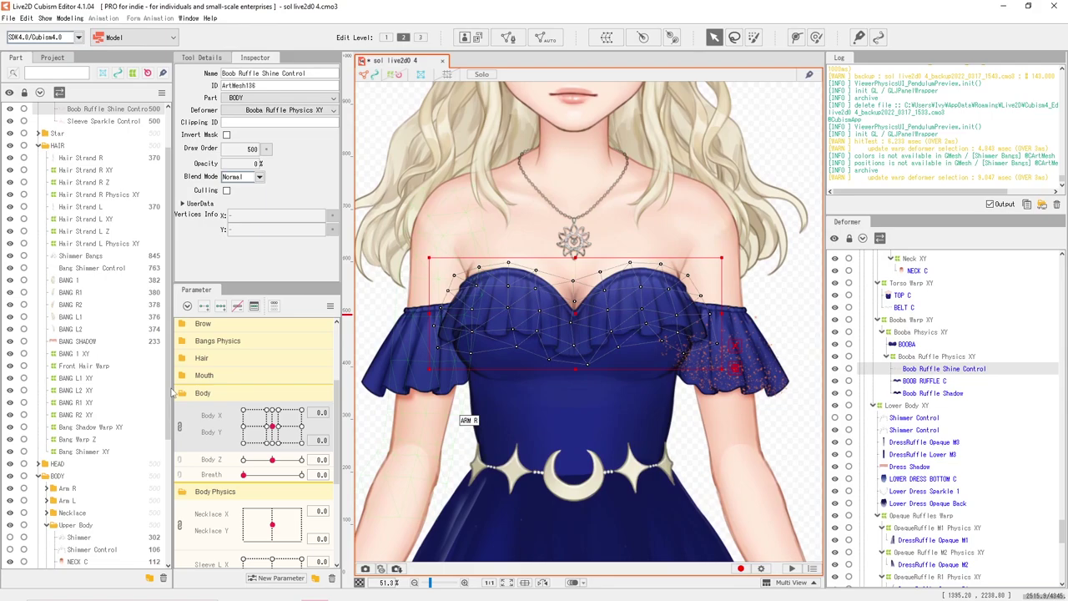
Show the Shimmer art mesh in the Upper Body part and rename it Shimmer Breast Sleeves.
{"action": "scroll", "coordinate": [92, 288], "scroll_direction": "up", "scroll_amount": 3}
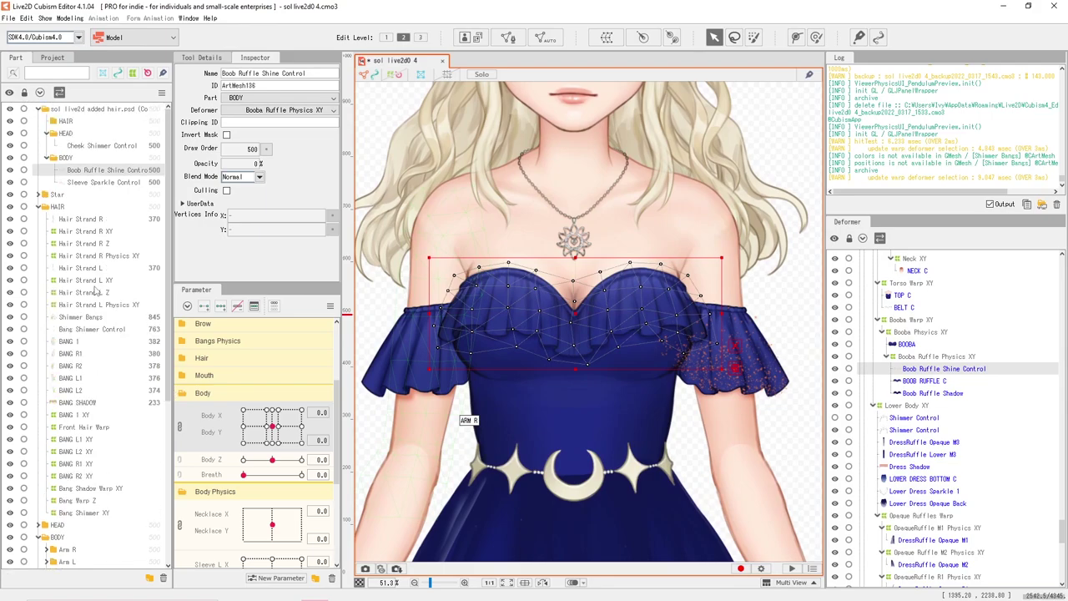
{"action": "left_click", "coordinate": [86, 147]}
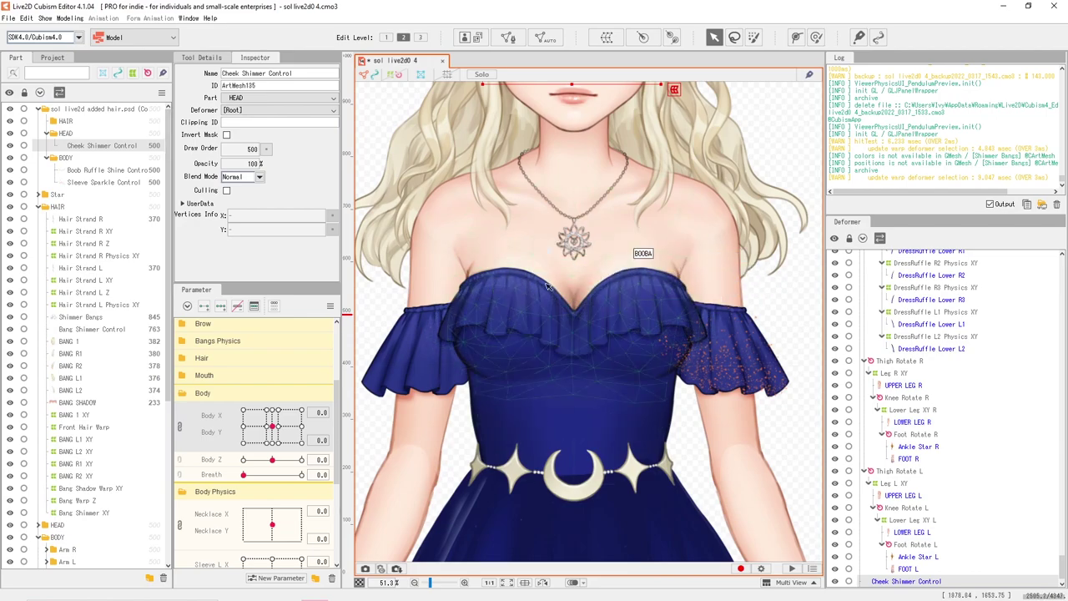
{"action": "scroll", "coordinate": [543, 288], "scroll_direction": "up", "scroll_amount": 1}
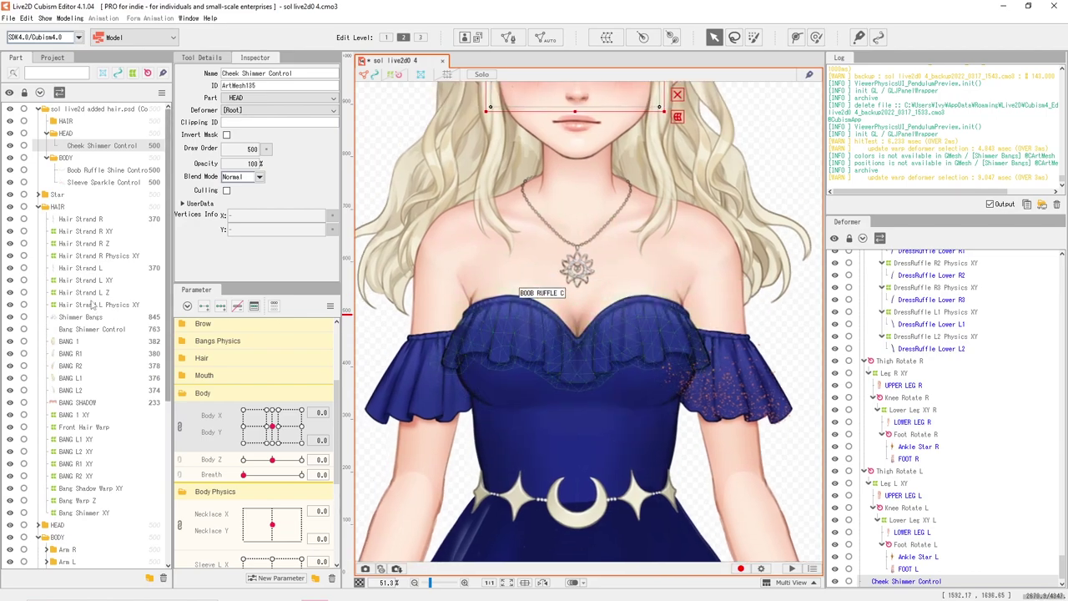
{"action": "scroll", "coordinate": [98, 325], "scroll_direction": "down", "scroll_amount": 5}
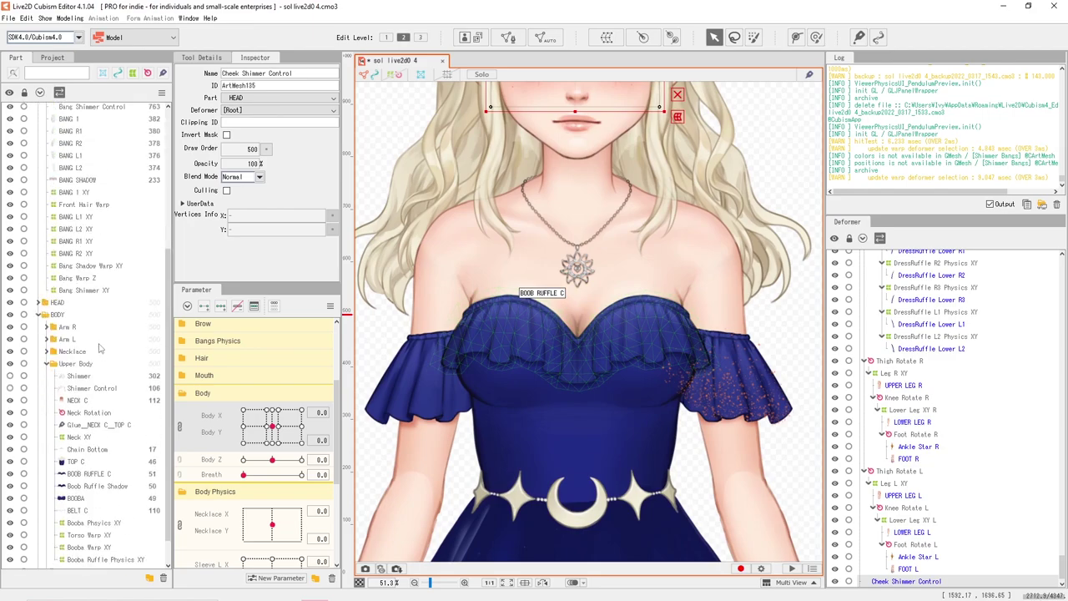
{"action": "left_click", "coordinate": [81, 377]}
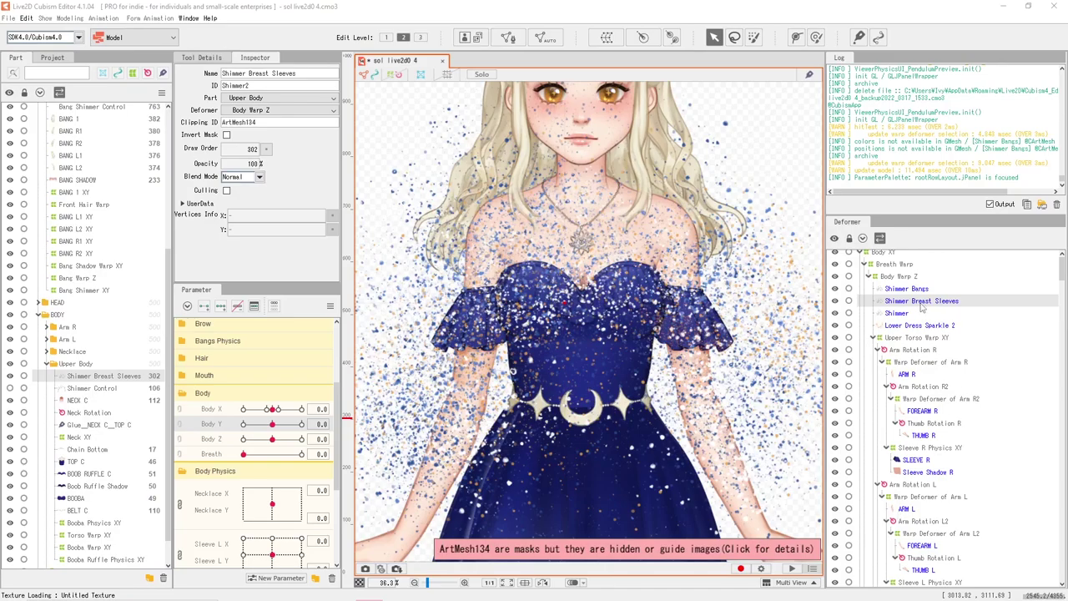
Examine how the Shimmer Breast Sleeves particles cover the bodice, sleeves and skirt.
{"action": "scroll", "coordinate": [435, 399], "scroll_direction": "up", "scroll_amount": 3}
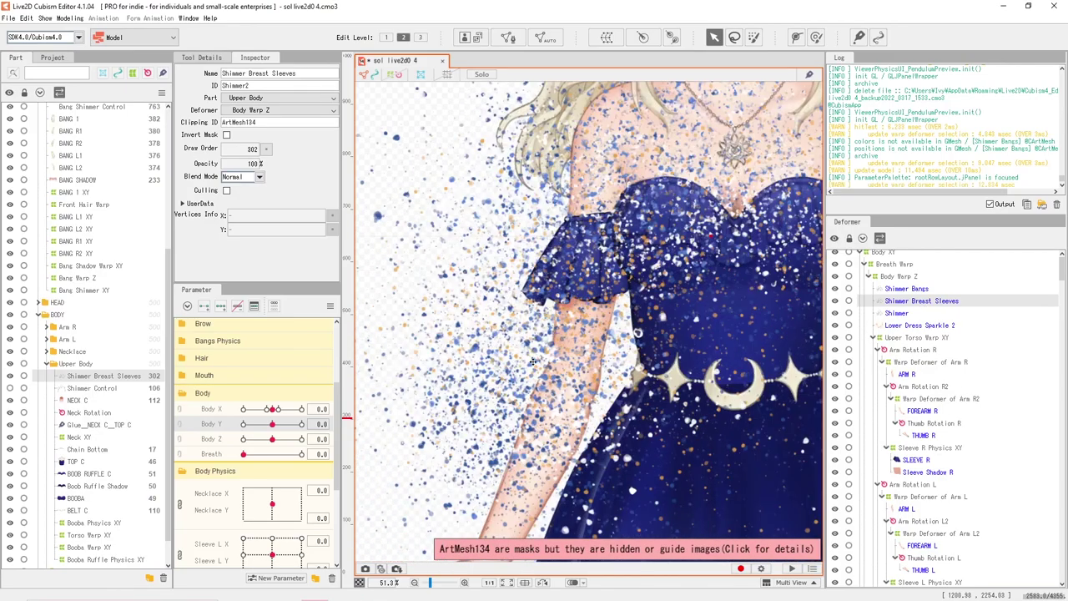
{"action": "left_click_drag", "start_coordinate": [568, 363], "coordinate": [387, 438]}
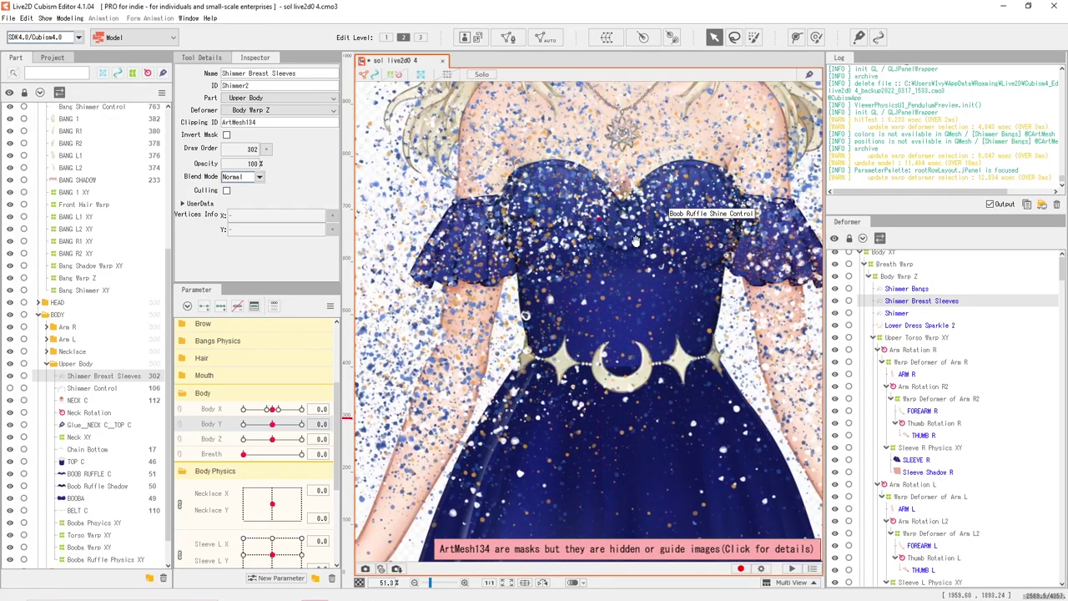
{"action": "left_click_drag", "start_coordinate": [654, 231], "coordinate": [663, 257]}
{"action": "scroll", "coordinate": [644, 276], "scroll_direction": "down", "scroll_amount": 3}
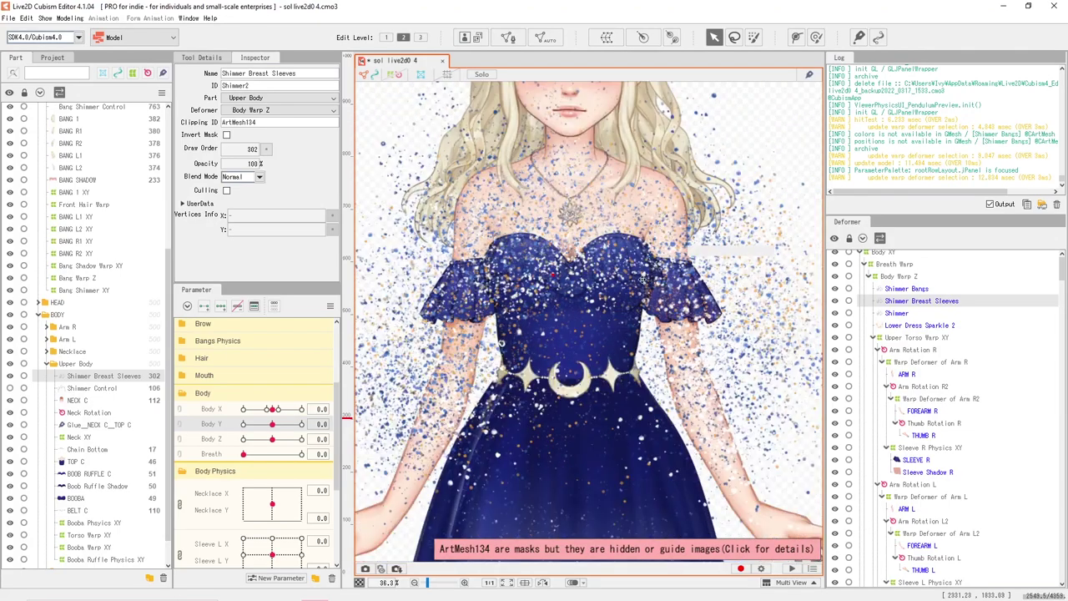
{"action": "left_click_drag", "start_coordinate": [659, 304], "coordinate": [658, 346]}
{"action": "left_click_drag", "start_coordinate": [629, 291], "coordinate": [620, 219]}
{"action": "scroll", "coordinate": [635, 288], "scroll_direction": "down", "scroll_amount": 3}
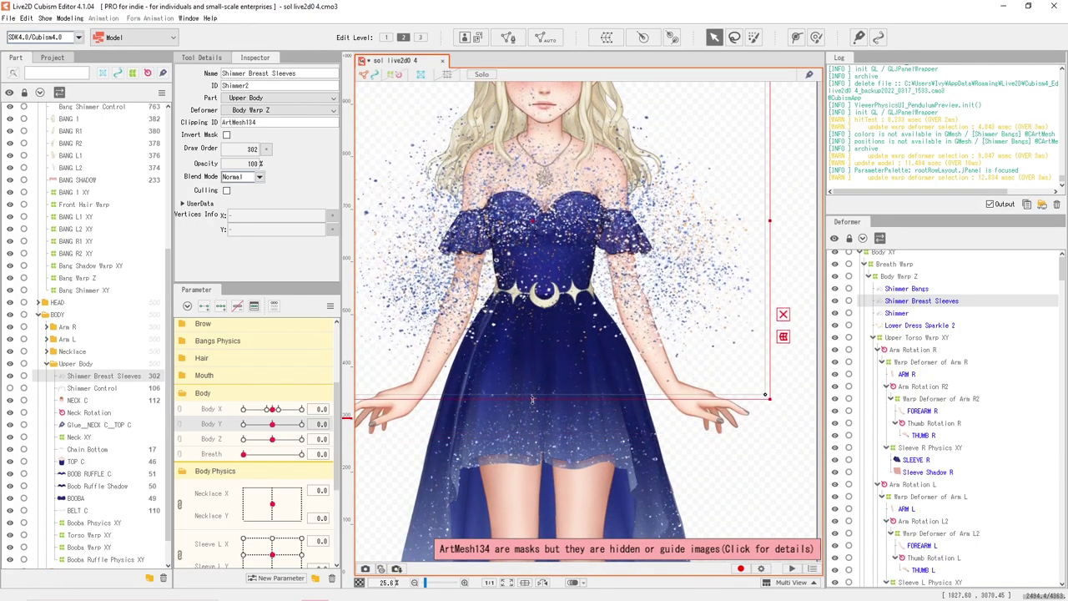
{"action": "scroll", "coordinate": [573, 349], "scroll_direction": "up", "scroll_amount": 5}
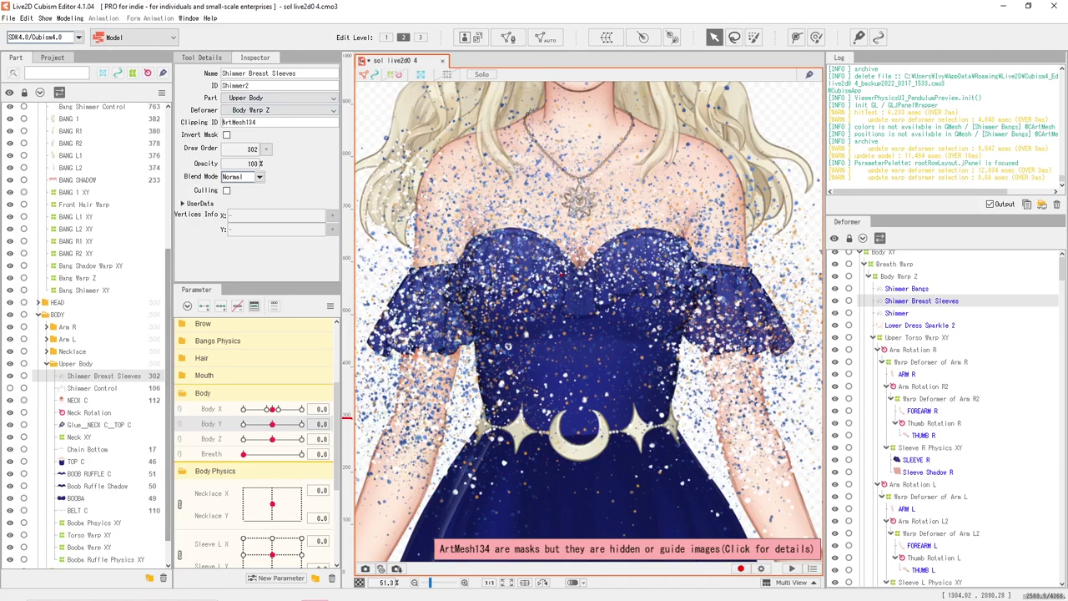
Set the clipping ID of Shimmer Breast Sleeves to ArtMesh136 and its blend mode to Additive.
{"action": "left_click_drag", "start_coordinate": [222, 122], "coordinate": [277, 122]}
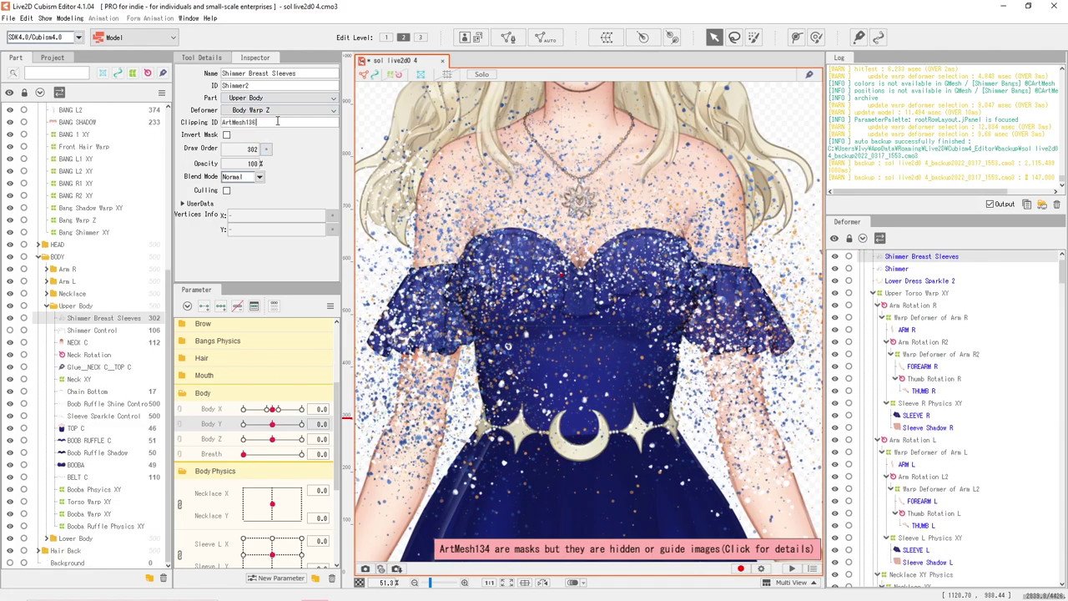
{"action": "key", "text": "Return"}
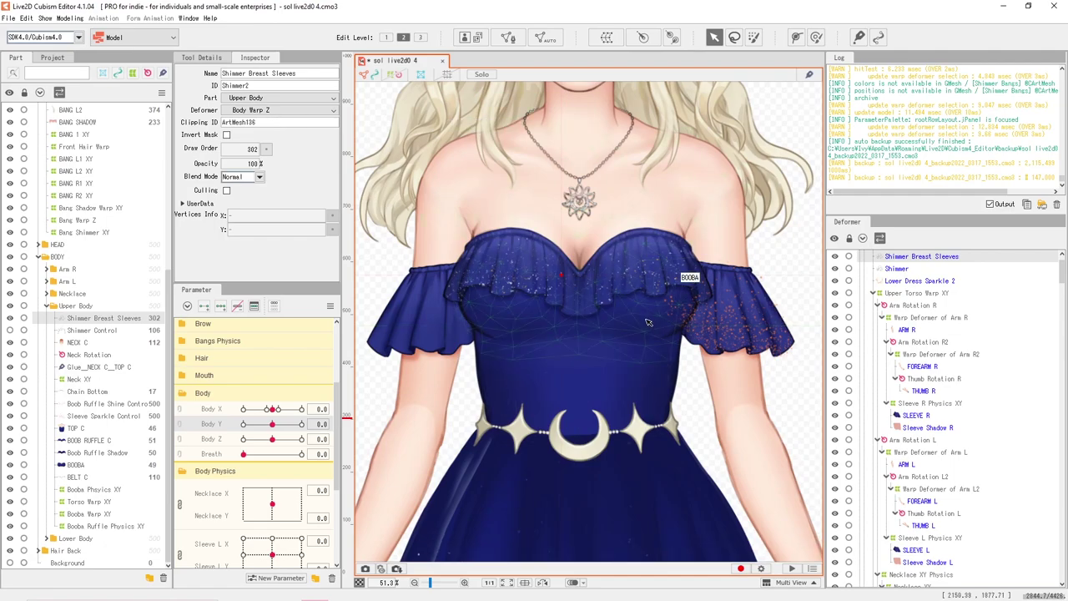
{"action": "scroll", "coordinate": [689, 278], "scroll_direction": "up", "scroll_amount": 3}
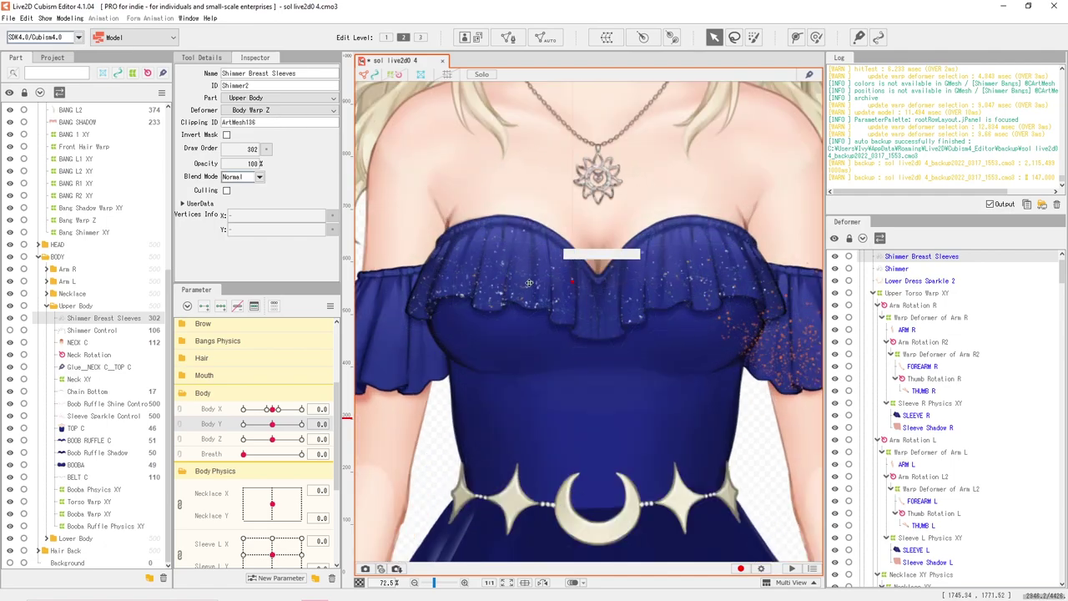
{"action": "scroll", "coordinate": [529, 284], "scroll_direction": "down", "scroll_amount": 4}
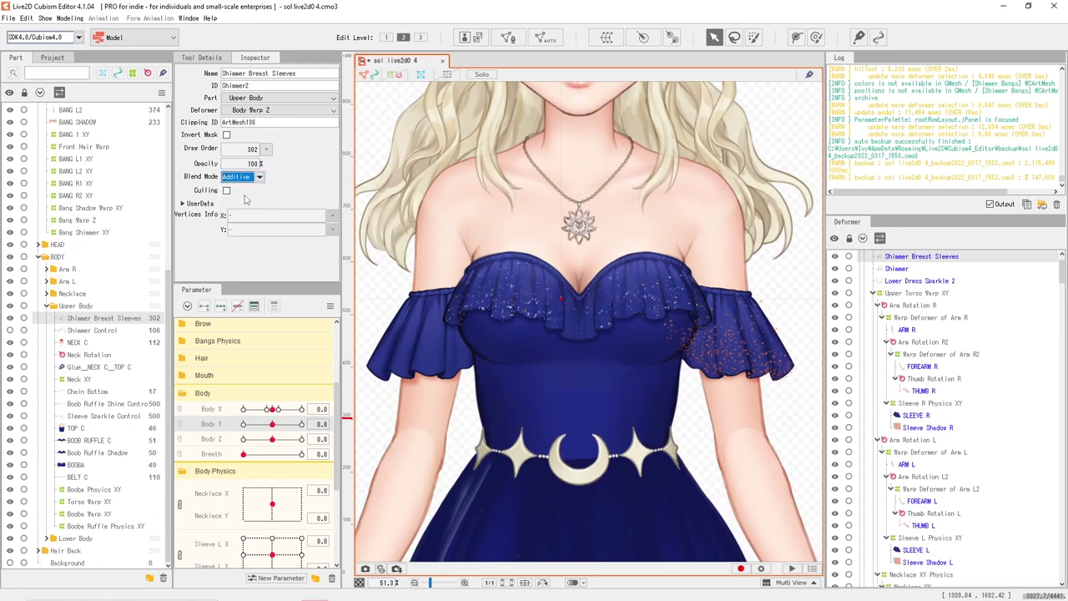
{"action": "scroll", "coordinate": [603, 316], "scroll_direction": "up", "scroll_amount": 4}
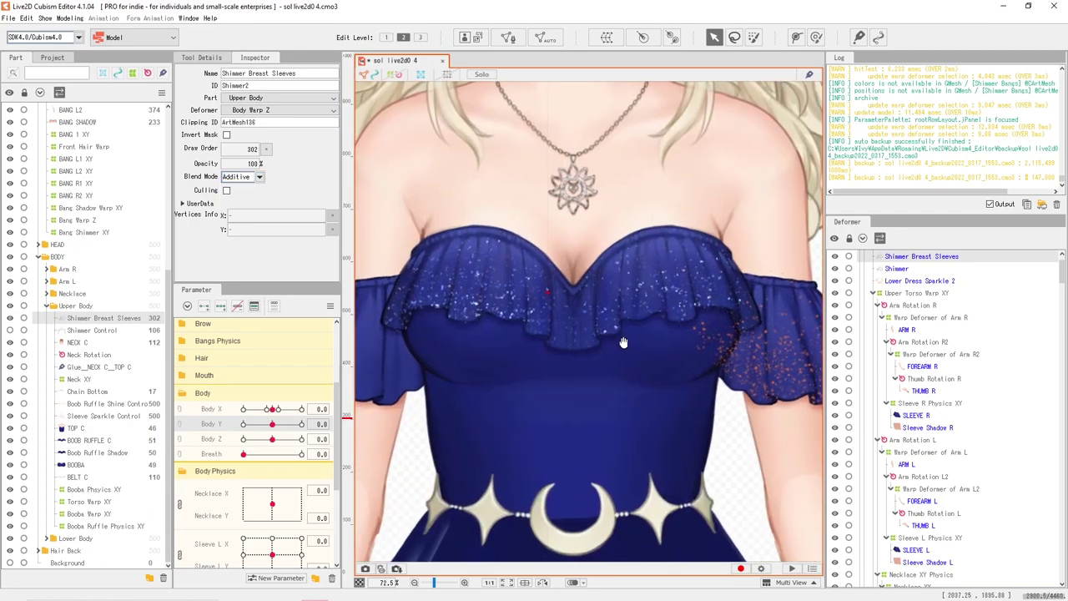
{"action": "scroll", "coordinate": [607, 359], "scroll_direction": "down", "scroll_amount": 4}
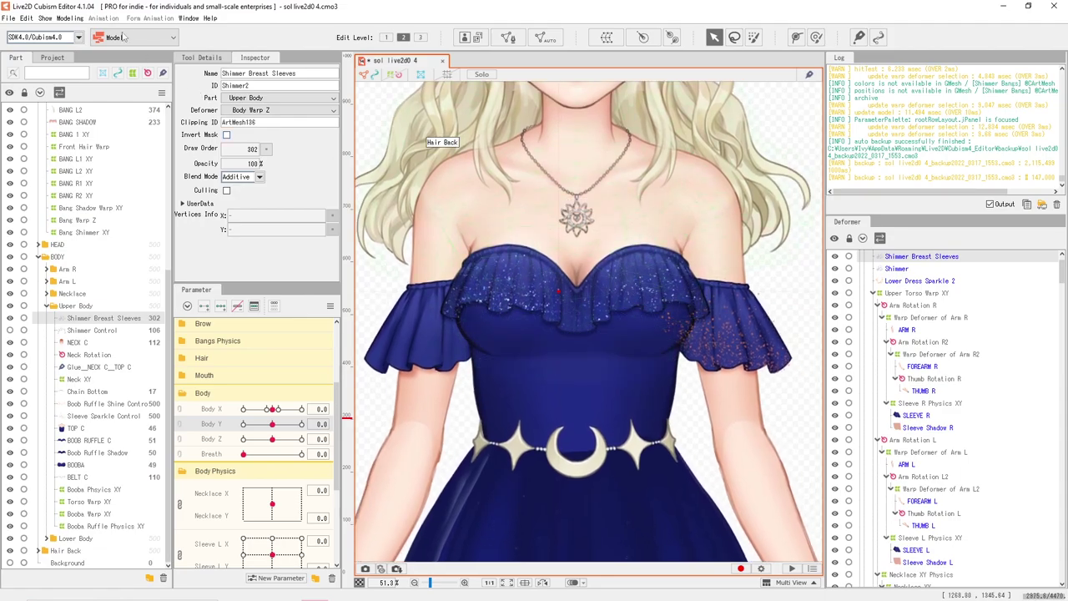
Open the physics settings and swing the preview model around to test how the shimmer on the bodice ruffle moves.
{"action": "left_click", "coordinate": [70, 18]}
{"action": "left_click", "coordinate": [129, 233]}
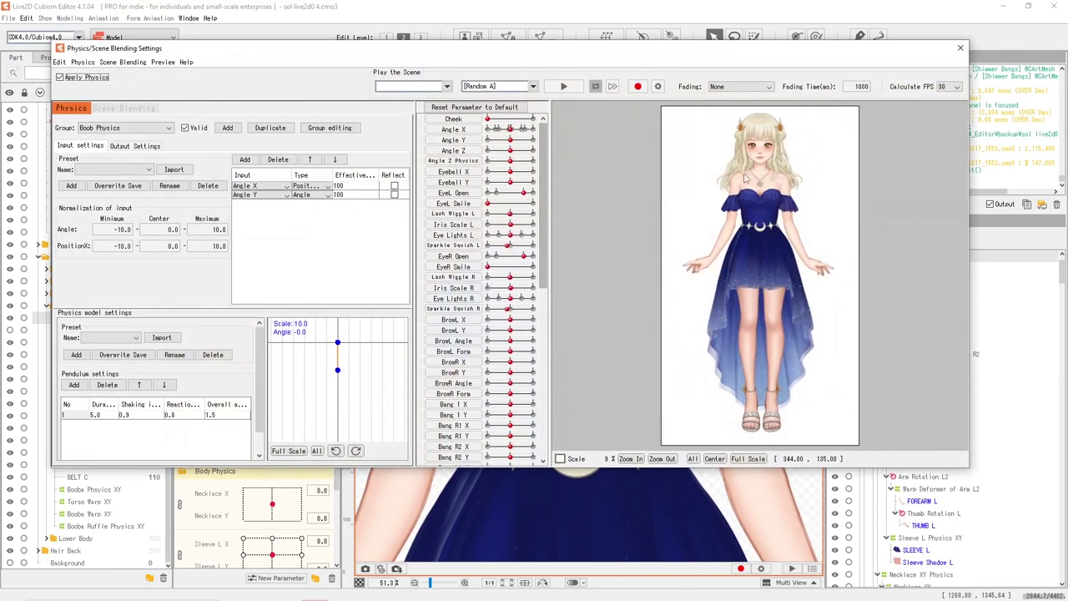
{"action": "left_click_drag", "start_coordinate": [734, 237], "coordinate": [851, 349]}
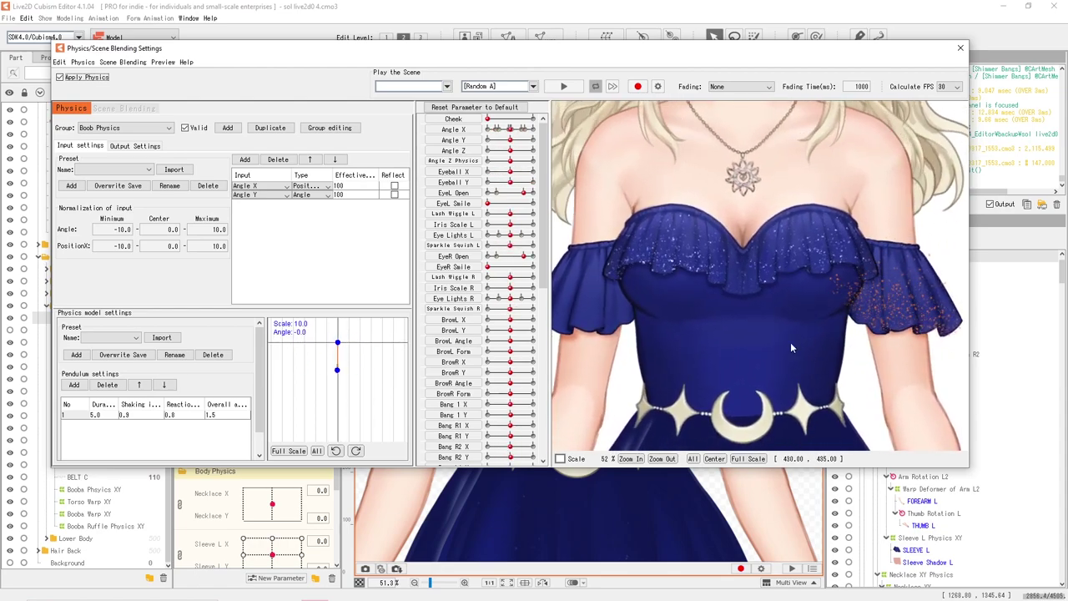
{"action": "scroll", "coordinate": [752, 330], "scroll_direction": "down", "scroll_amount": 6}
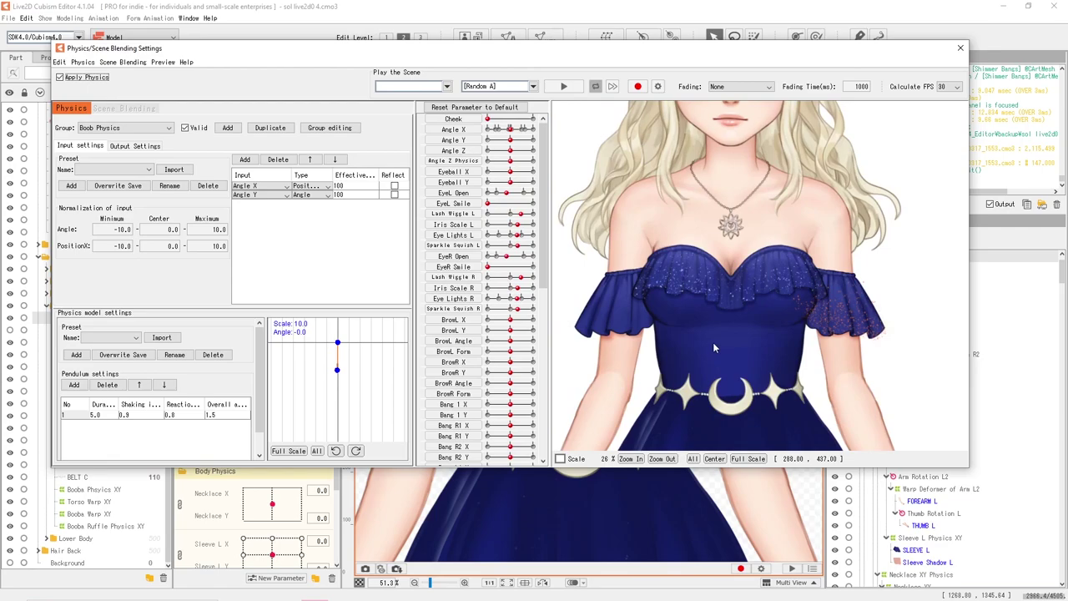
{"action": "left_click_drag", "start_coordinate": [743, 384], "coordinate": [817, 335]}
{"action": "scroll", "coordinate": [746, 249], "scroll_direction": "up", "scroll_amount": 4}
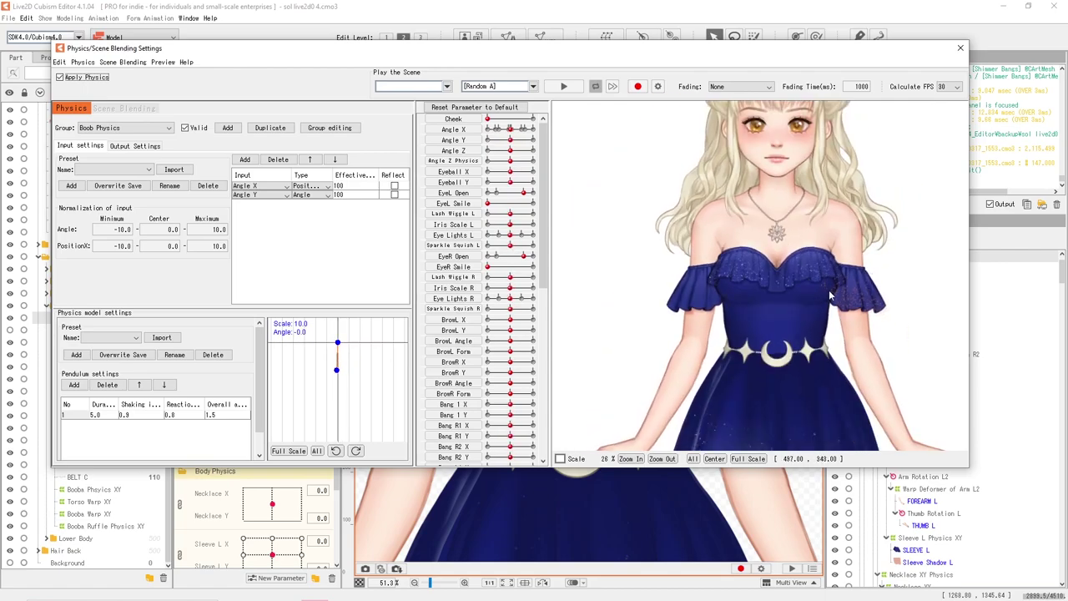
Examine the sparkles on the ruffle and sleeves in the physics preview, both close up and with the whole upper body in frame.
{"action": "scroll", "coordinate": [810, 259], "scroll_direction": "up", "scroll_amount": 2}
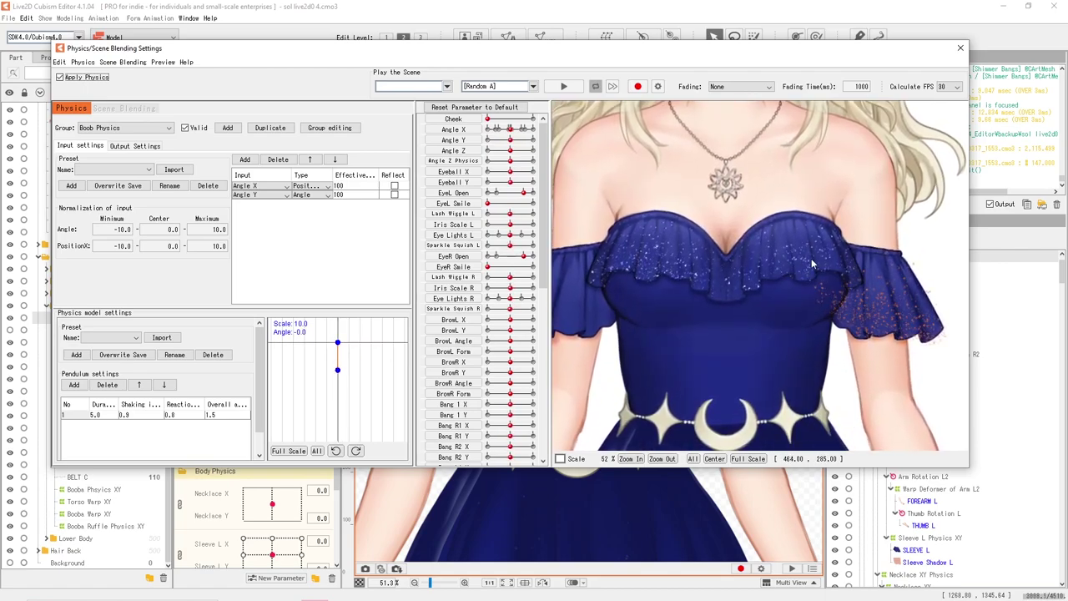
{"action": "left_click_drag", "start_coordinate": [748, 271], "coordinate": [787, 245]}
{"action": "scroll", "coordinate": [709, 257], "scroll_direction": "down", "scroll_amount": 4}
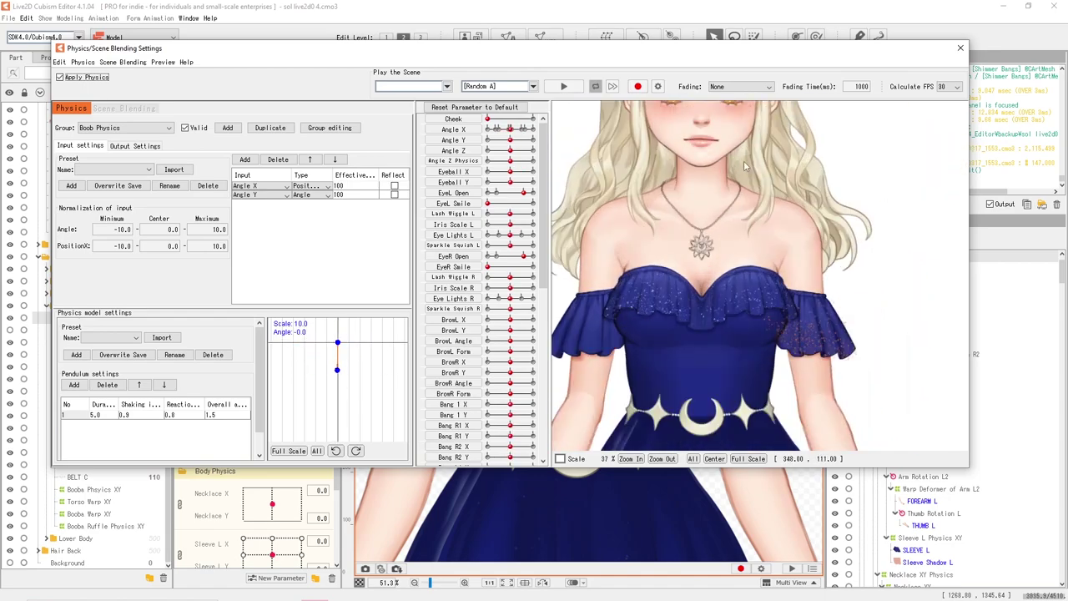
{"action": "scroll", "coordinate": [731, 258], "scroll_direction": "down", "scroll_amount": 2}
{"action": "scroll", "coordinate": [716, 226], "scroll_direction": "up", "scroll_amount": 4}
{"action": "scroll", "coordinate": [708, 263], "scroll_direction": "down", "scroll_amount": 2}
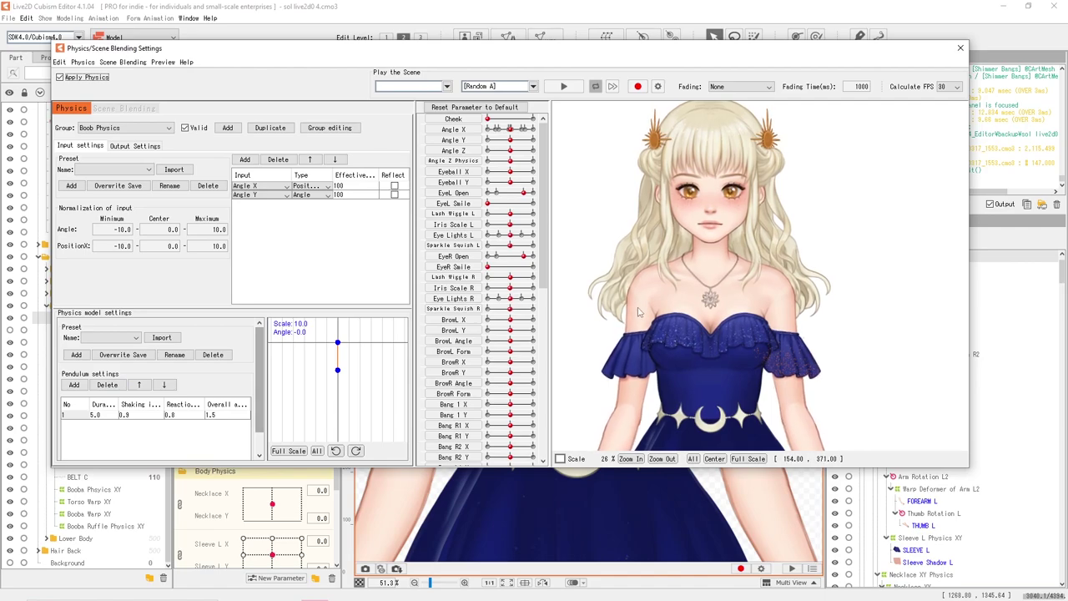
{"action": "scroll", "coordinate": [666, 164], "scroll_direction": "up", "scroll_amount": 2}
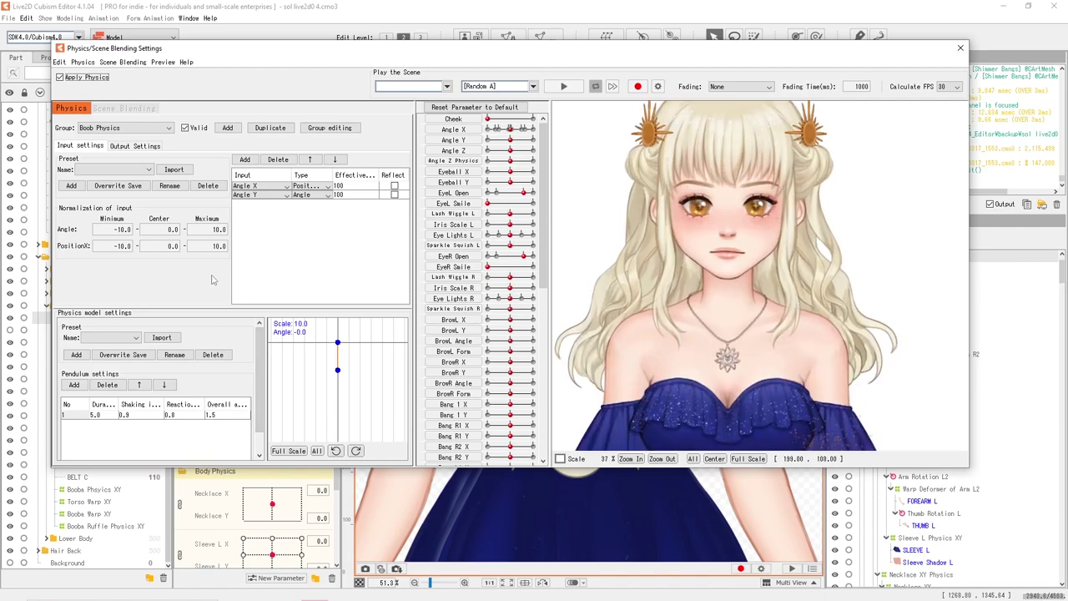